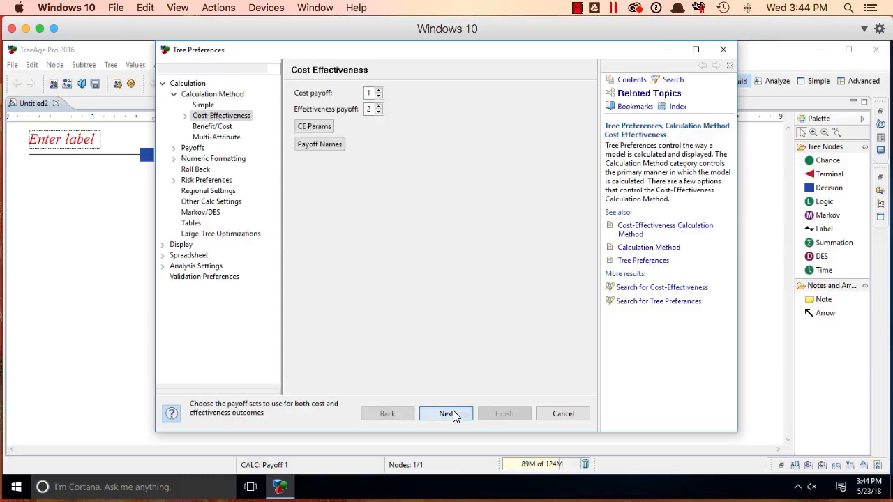
# Step: Set the willingness to pay to 50000 in the tree's cost-effectiveness parameters
pyautogui.click(453, 416)
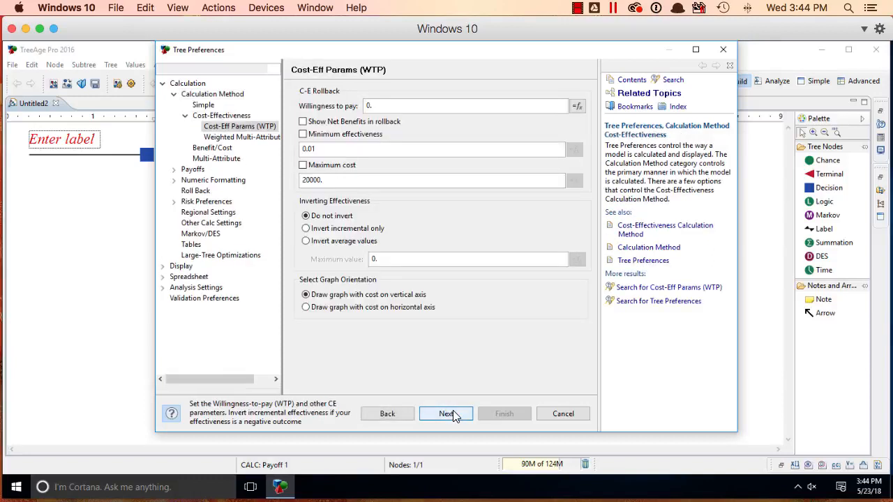
pyautogui.click(438, 106)
pyautogui.press('BackSpace')
pyautogui.press('BackSpace')
pyautogui.write('50000')
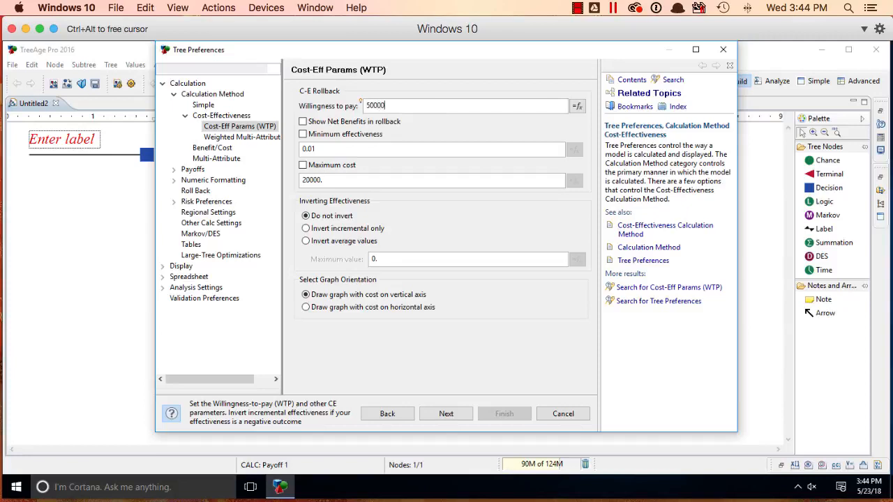
# Step: Enable custom payoff names, naming payoff 1 "cost ($)" and payoff 2 "effectiveness (QALY)"
pyautogui.click(447, 414)
pyautogui.click(447, 415)
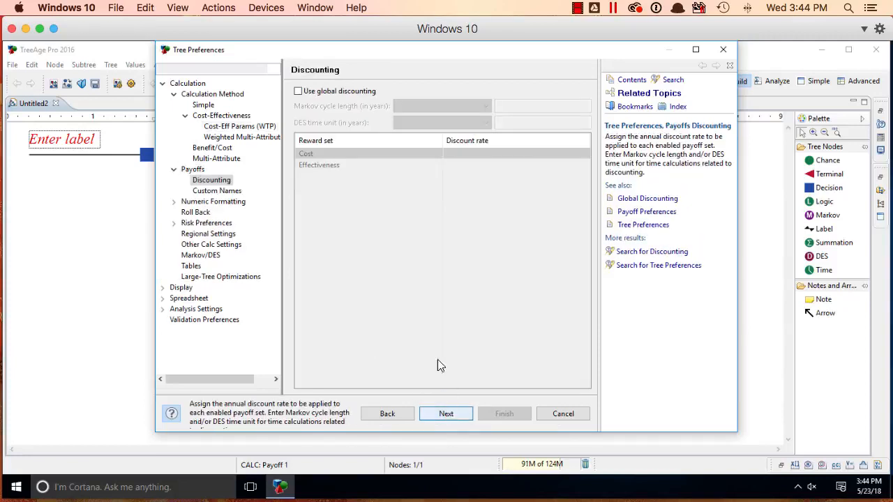
pyautogui.click(458, 412)
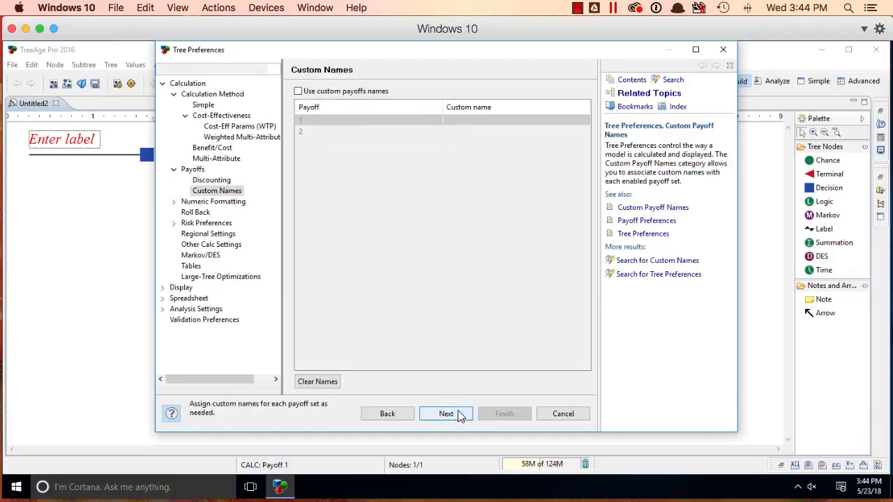
pyautogui.click(372, 91)
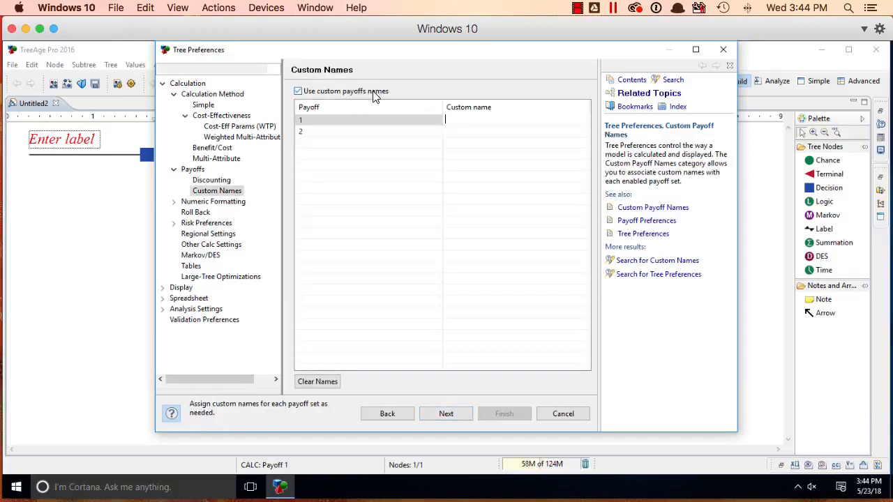
pyautogui.write('cost')
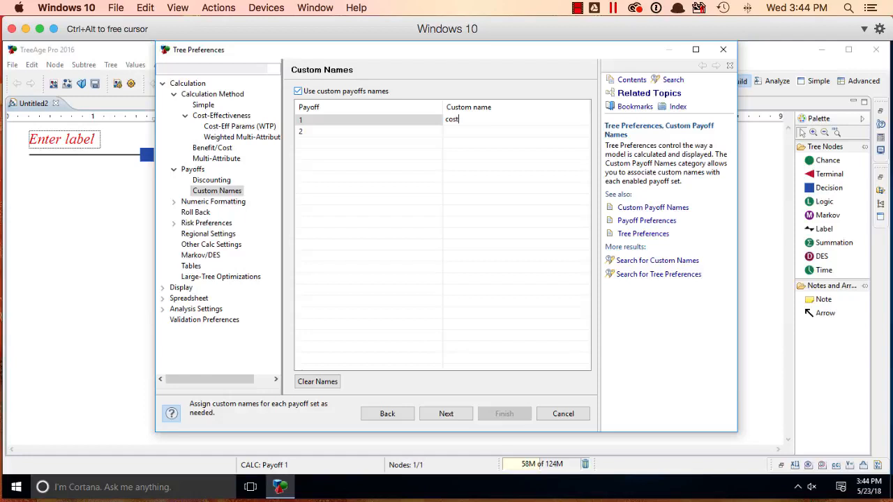
pyautogui.write(' ($)')
pyautogui.click(448, 132)
pyautogui.write('eff')
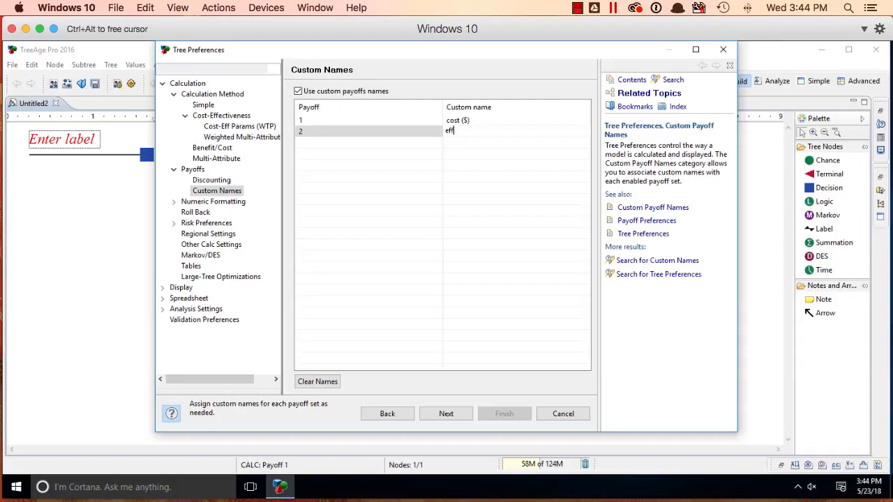
pyautogui.write('ectiveness (QALY)')
# Step: Format the cost payoff in currency units and the effectiveness payoff with the custom suffix QALY, and apply the tree preferences
pyautogui.click(446, 415)
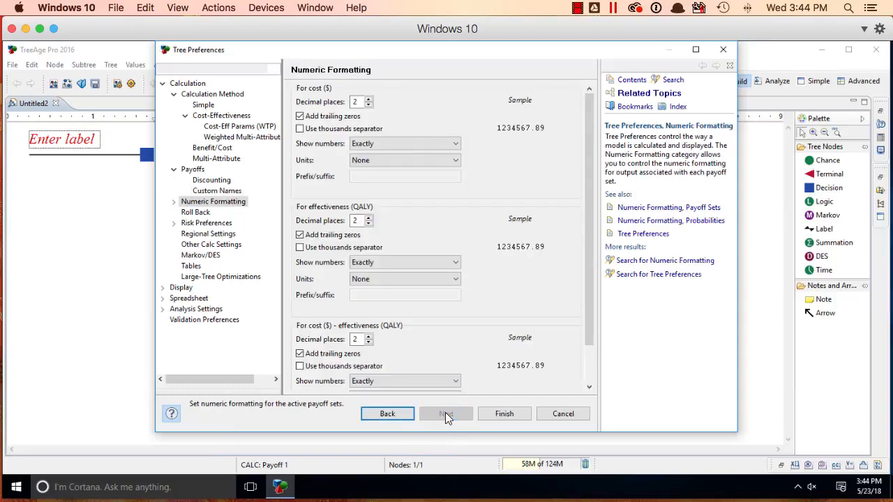
pyautogui.click(440, 159)
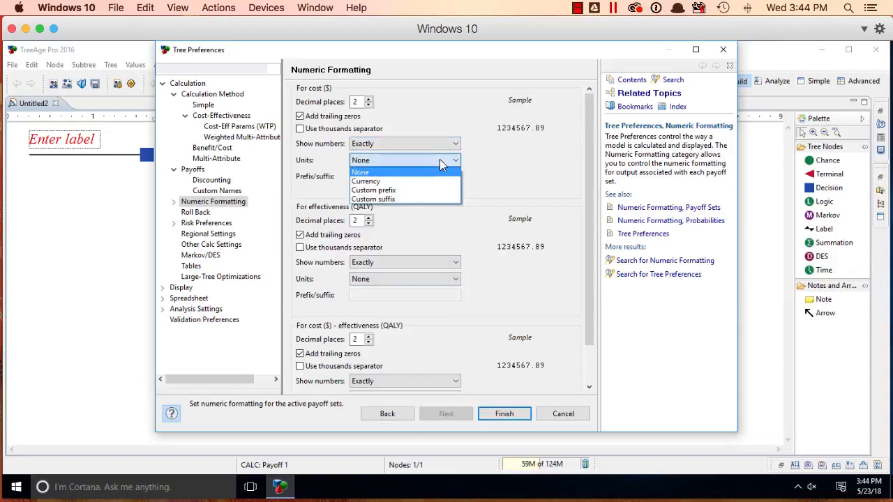
pyautogui.click(433, 182)
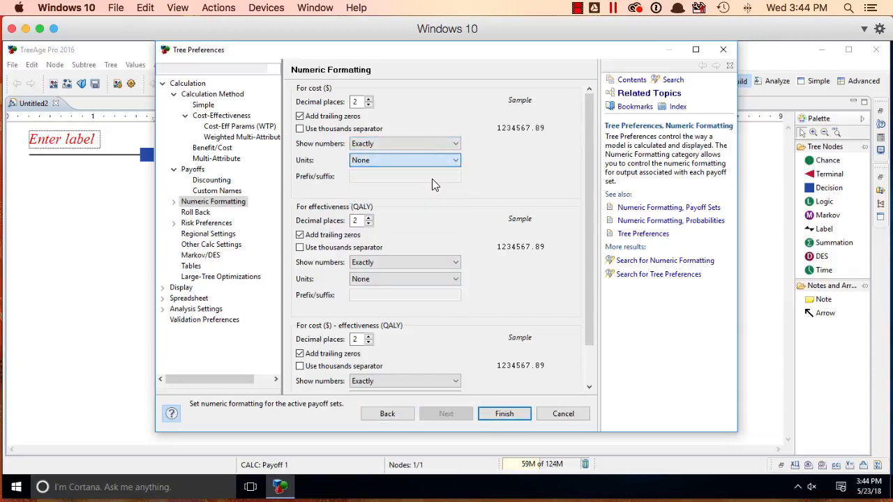
pyautogui.click(429, 279)
pyautogui.click(430, 318)
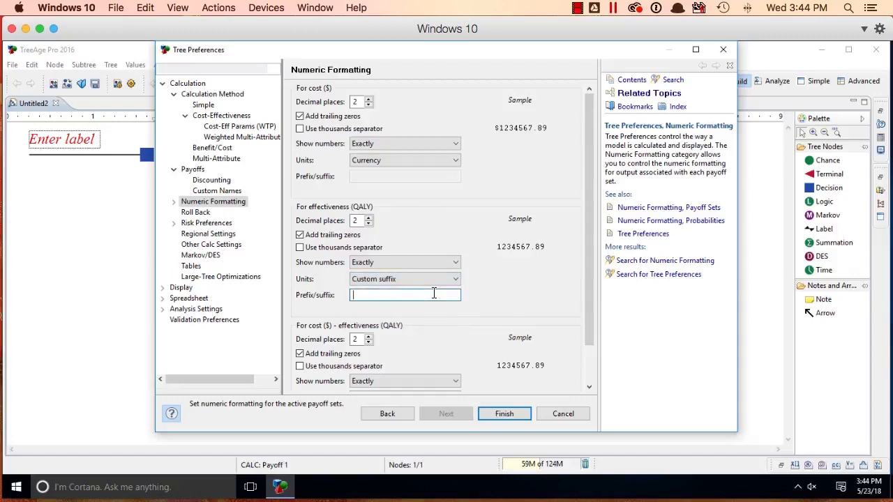
pyautogui.write('QALY')
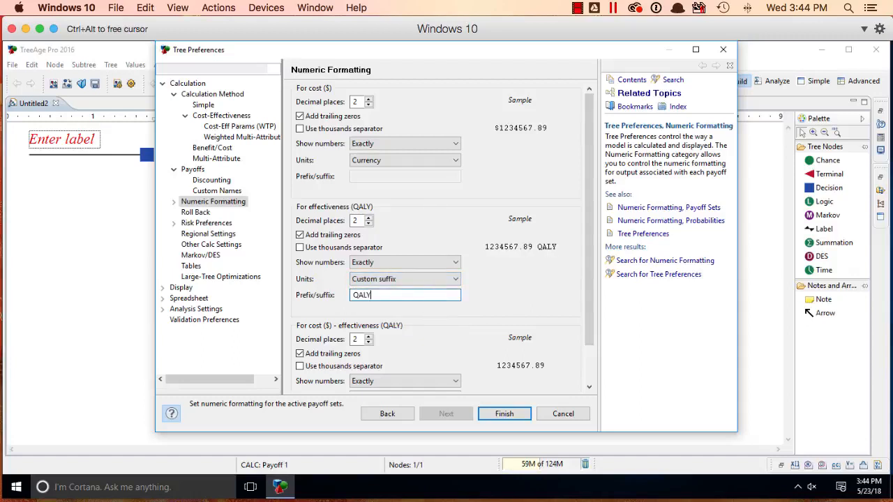
pyautogui.click(503, 413)
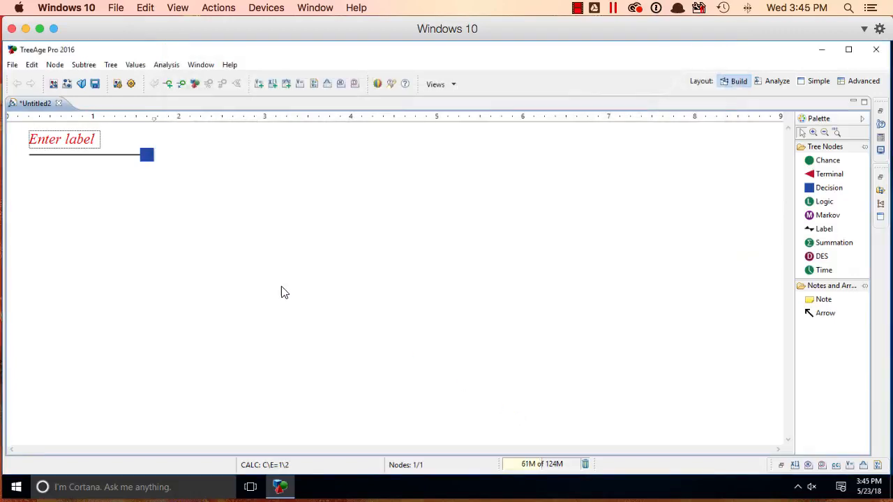
# Step: Label the root decision node "choose"
pyautogui.click(42, 137)
pyautogui.write('choose')
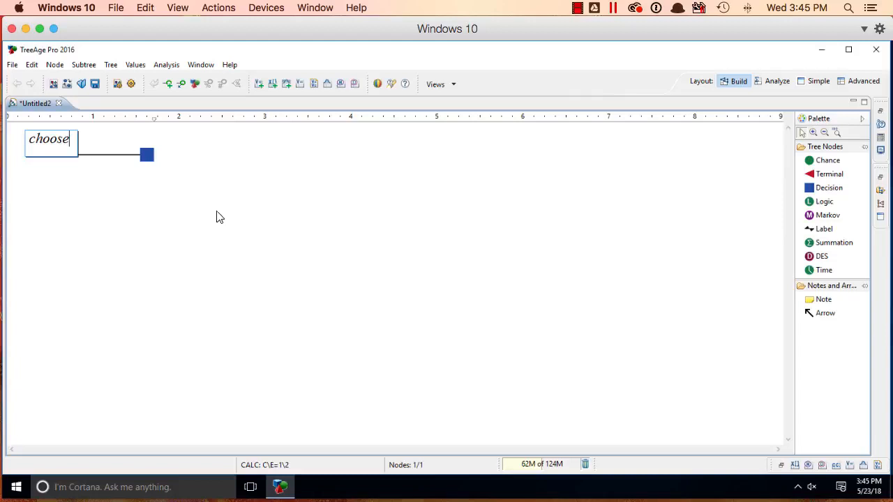
pyautogui.click(268, 229)
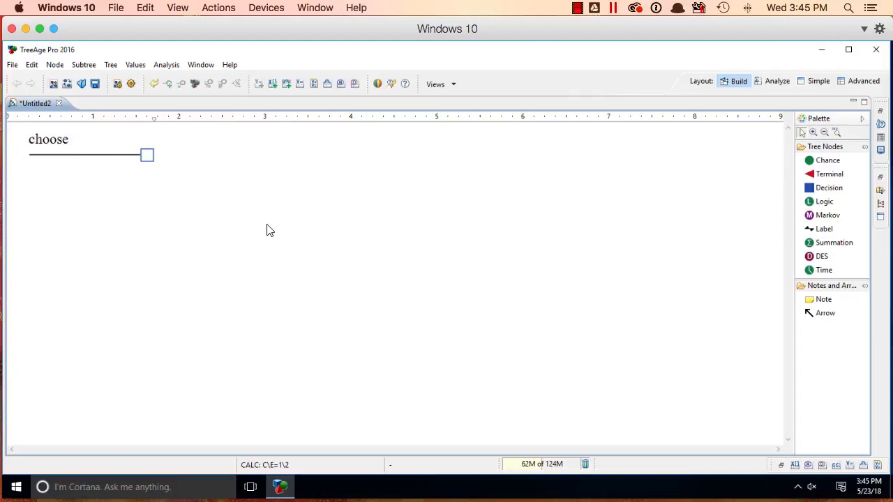
# Step: Show the variable properties and create a variable named age with a root definition of 45
pyautogui.click(201, 66)
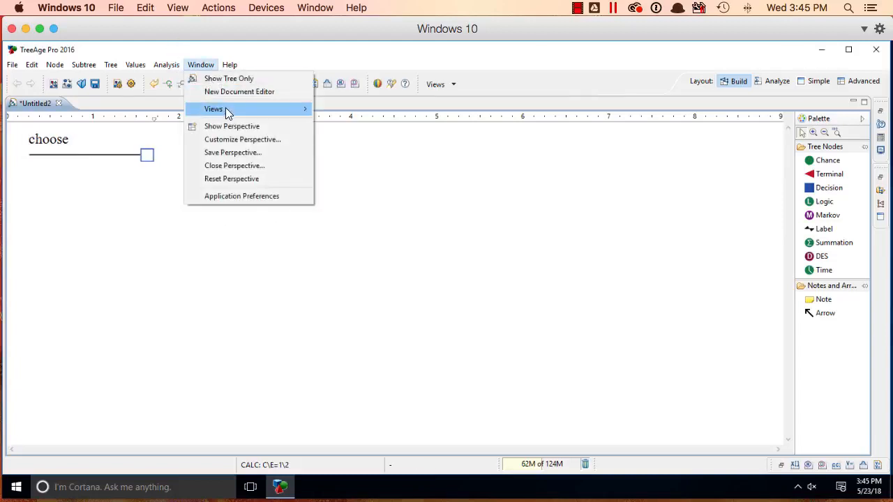
pyautogui.moveTo(225, 108)
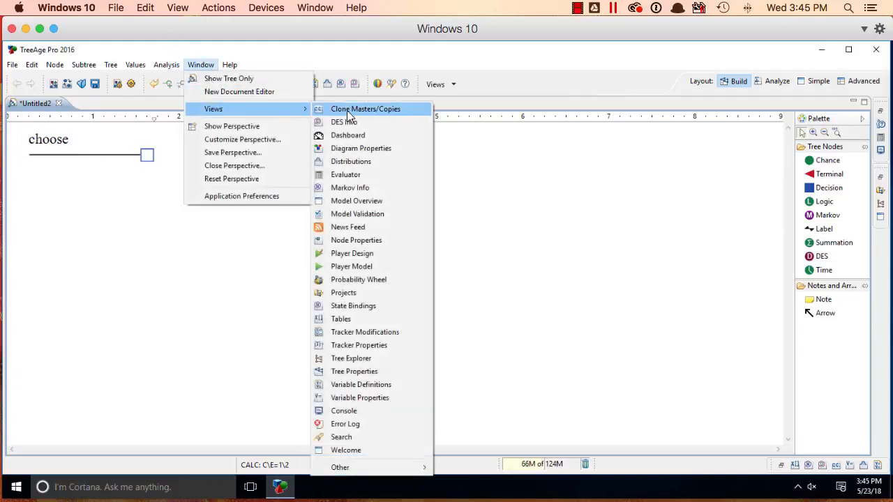
pyautogui.click(404, 398)
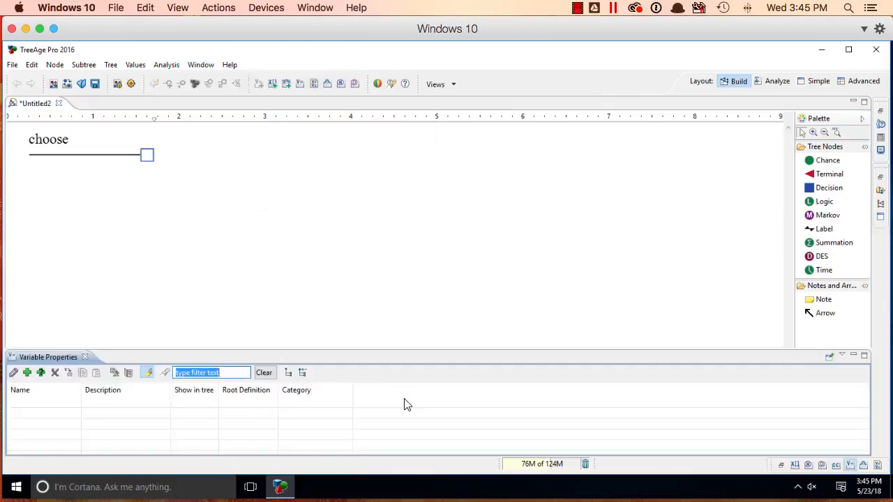
pyautogui.click(27, 373)
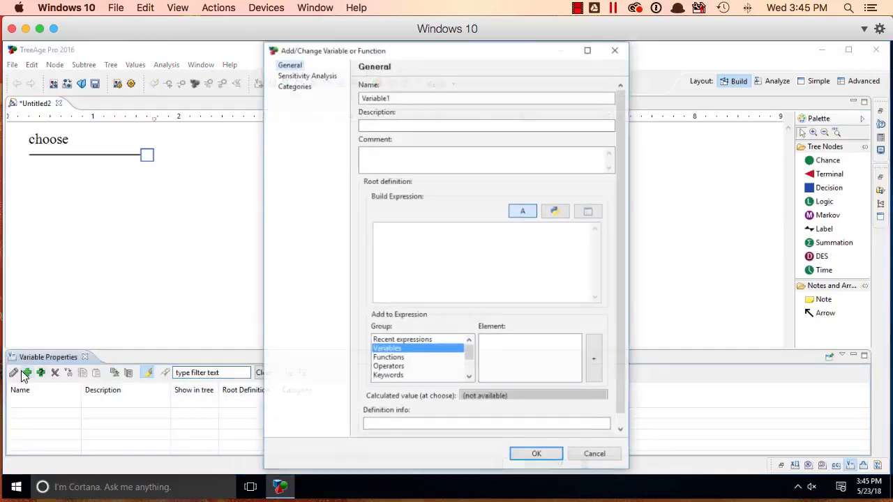
pyautogui.doubleClick(447, 97)
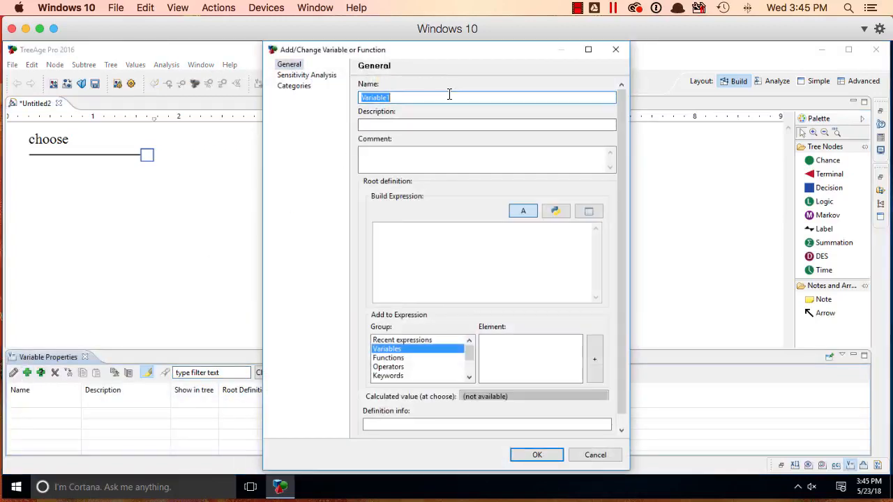
pyautogui.write('age')
pyautogui.click(442, 266)
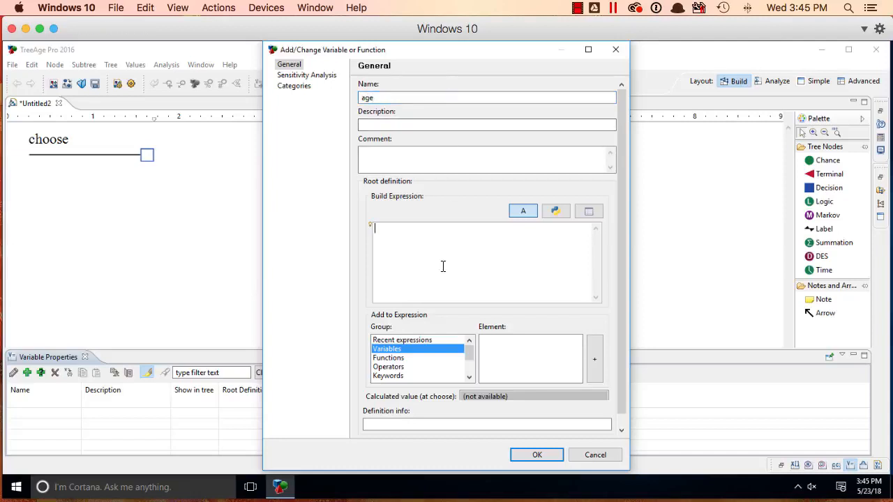
pyautogui.write('45')
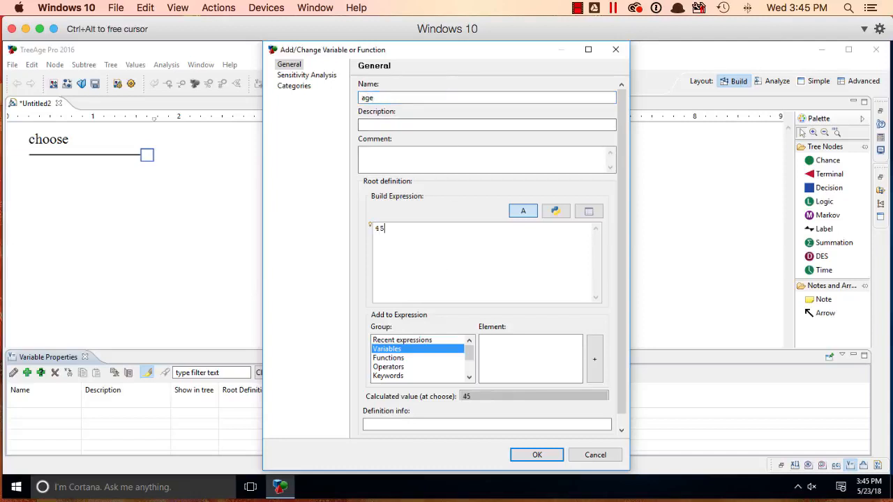
pyautogui.click(537, 455)
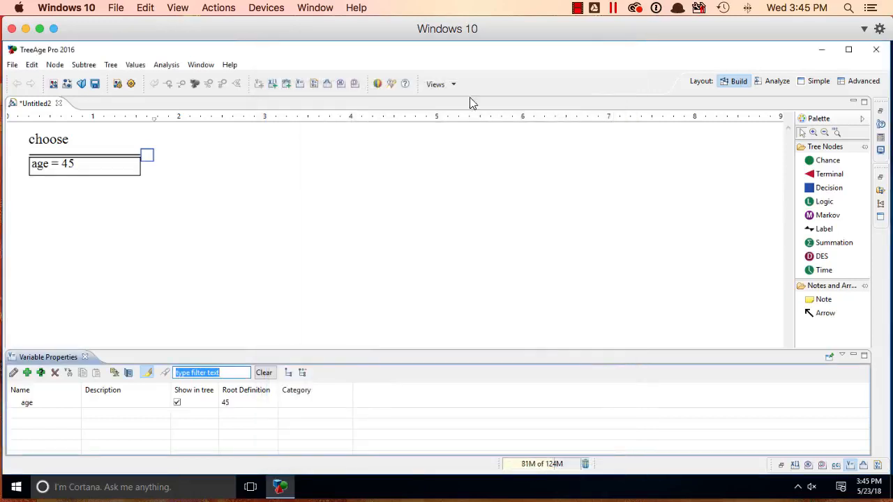
pyautogui.click(729, 202)
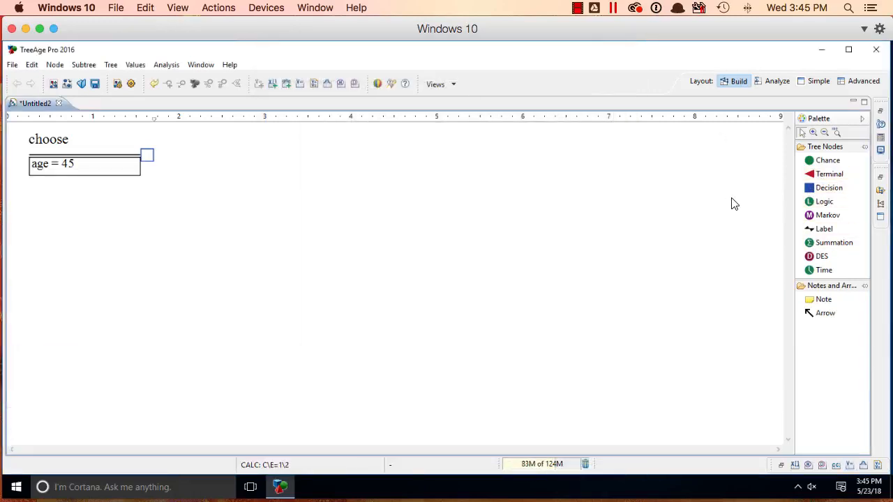
# Step: Add a terminal node to the choose decision node and set its cost payoff to the expression (-700 * age) + 50000
pyautogui.moveTo(836, 175); pyautogui.dragTo(188, 152)
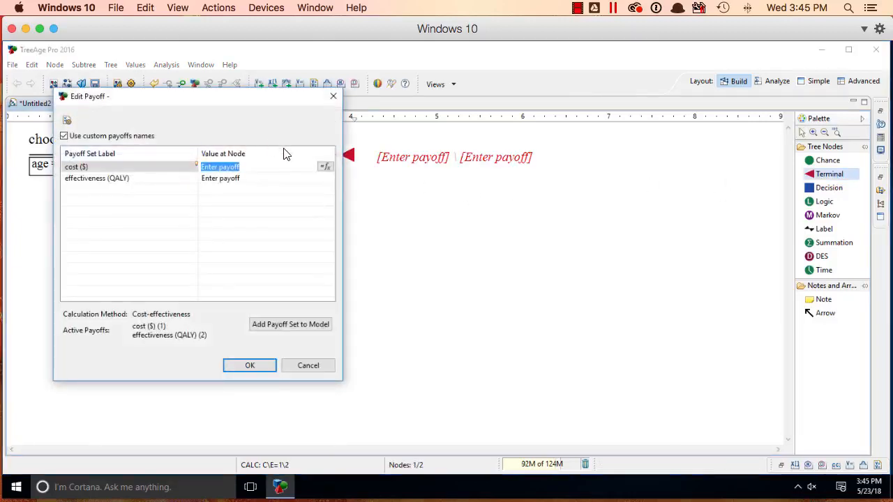
pyautogui.click(326, 167)
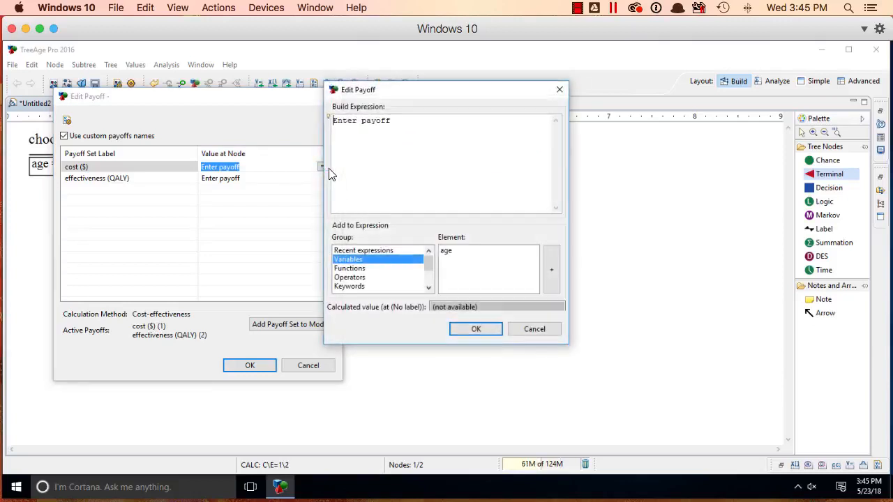
pyautogui.tripleClick(427, 132)
pyautogui.press('BackSpace')
pyautogui.write('(-')
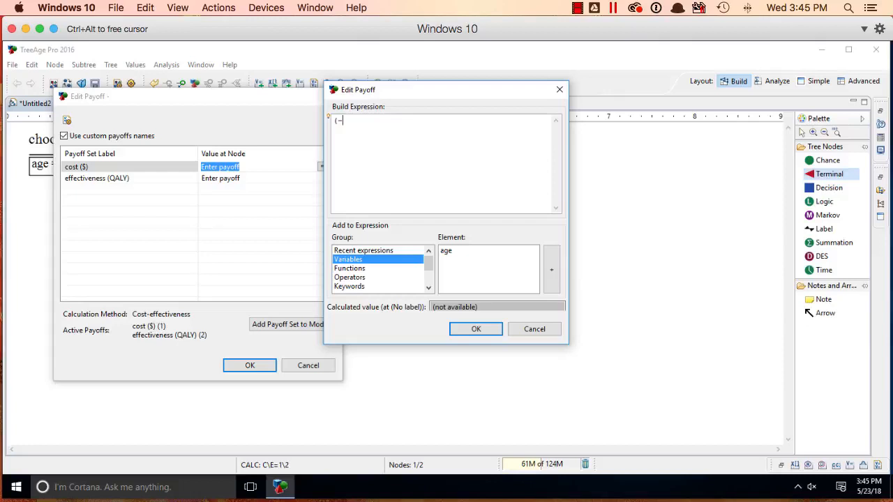
pyautogui.write('700 *')
pyautogui.click(460, 253)
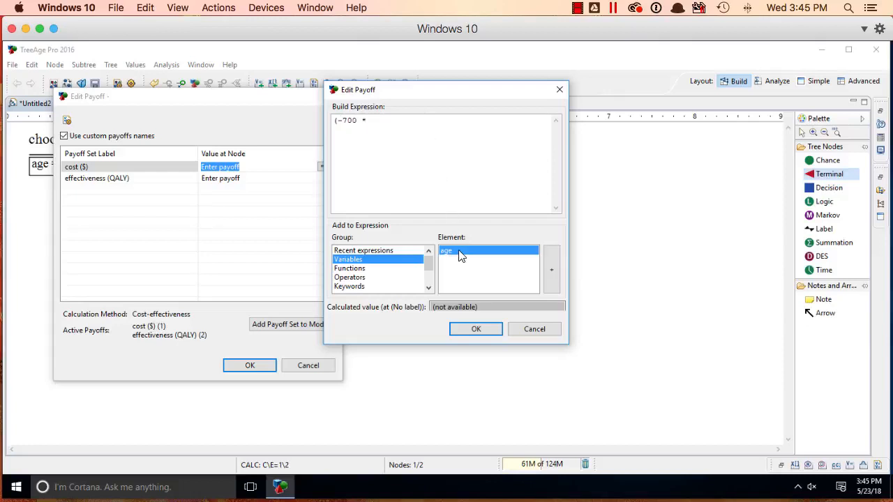
pyautogui.click(552, 269)
pyautogui.write(') +')
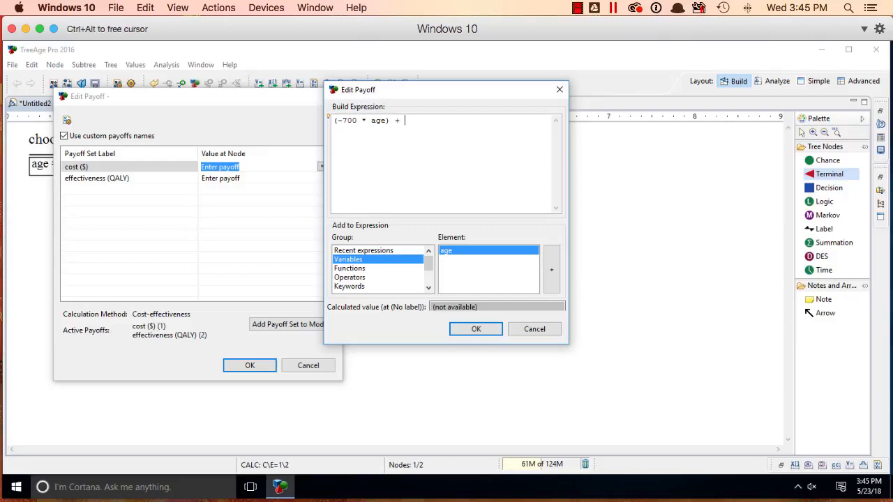
pyautogui.write(' 50000')
pyautogui.click(468, 330)
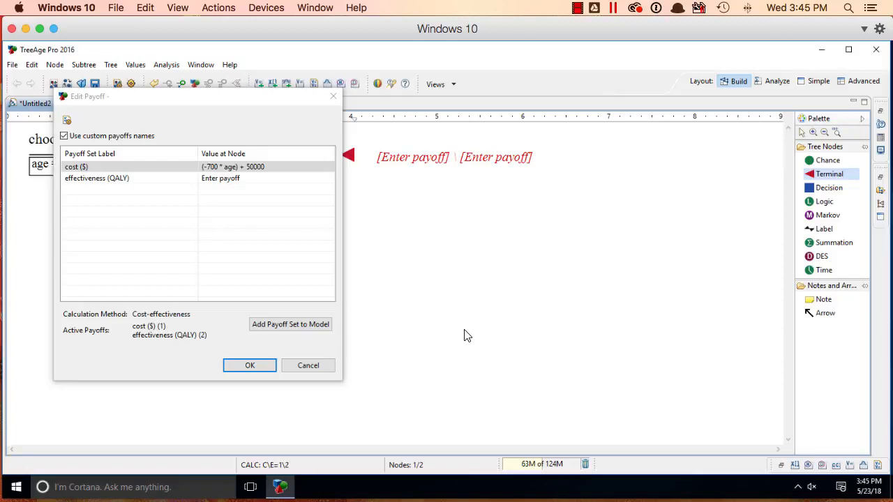
# Step: Set the terminal node's effectiveness payoff to 1 and accept the payoffs
pyautogui.click(224, 178)
pyautogui.click(223, 178)
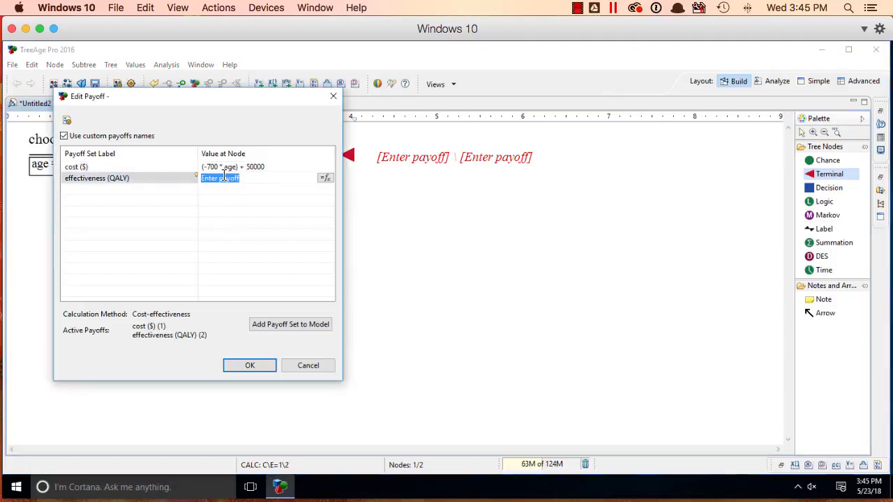
pyautogui.write('1')
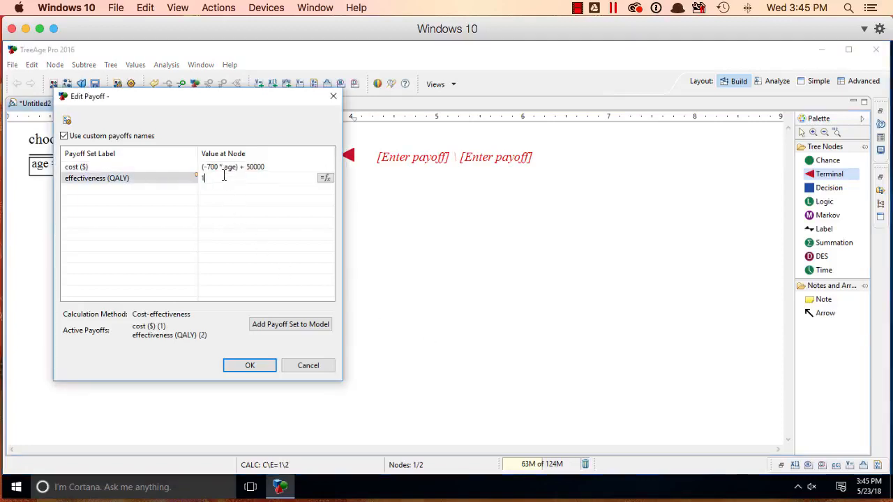
pyautogui.click(244, 367)
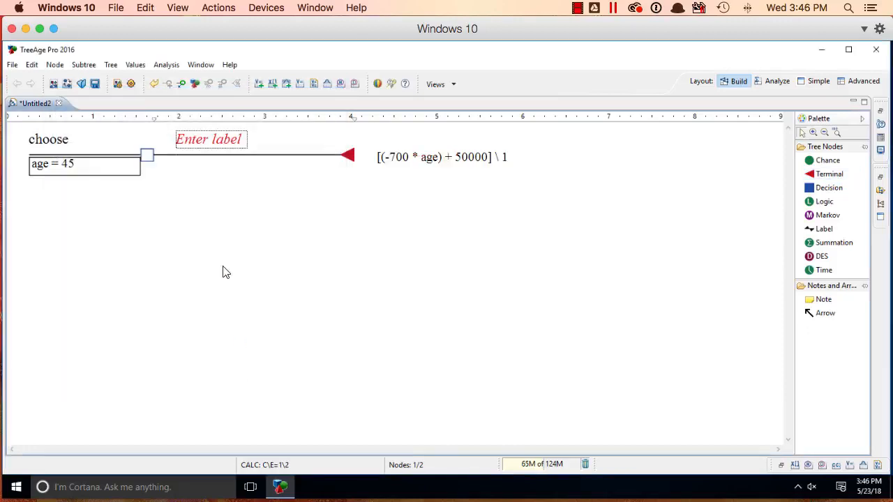
# Step: Label the terminal node's branch "insurance"
pyautogui.click(208, 139)
pyautogui.write('insurance')
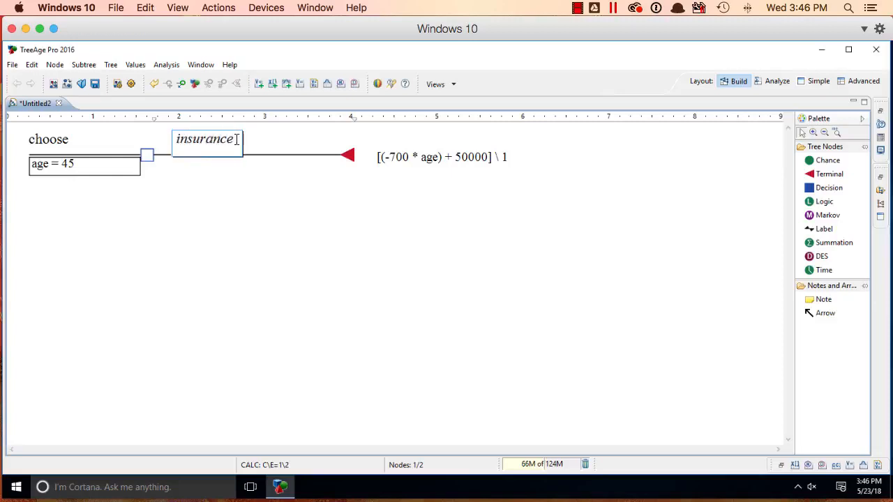
pyautogui.press('Return')
pyautogui.click(484, 292)
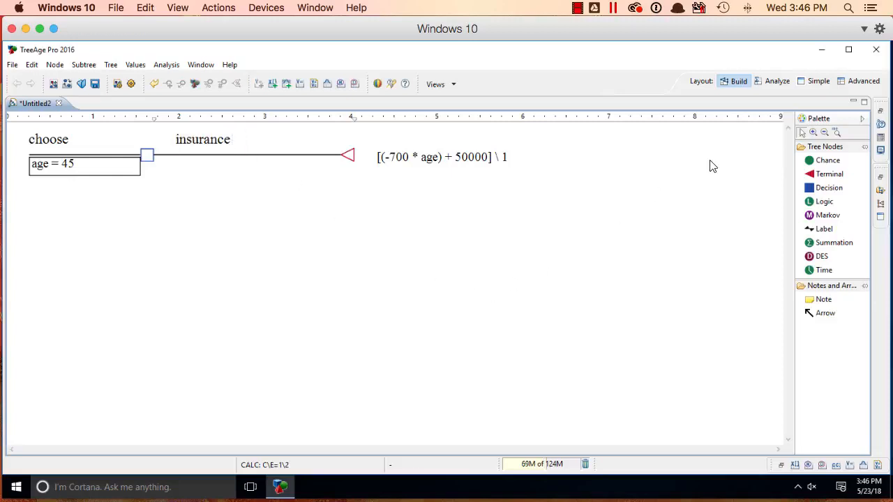
# Step: Add a second terminal node to the choose decision node with cost and effectiveness payoffs both set to .00001
pyautogui.click(829, 174)
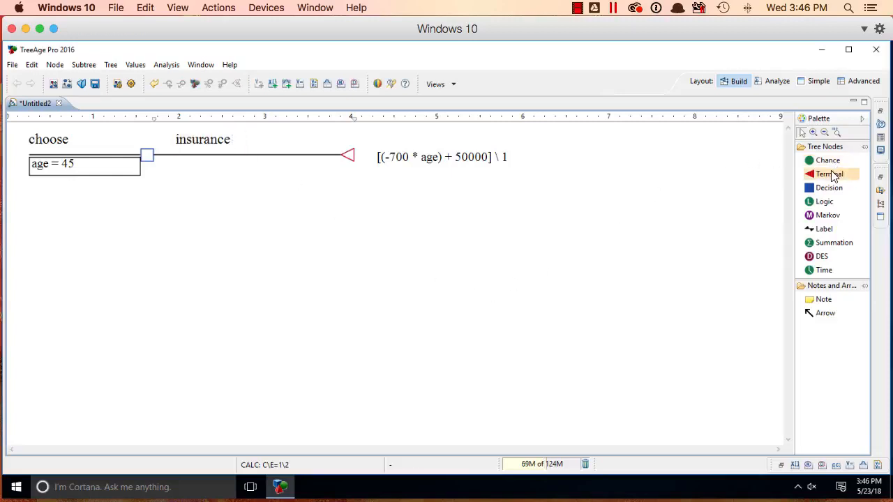
pyautogui.click(242, 164)
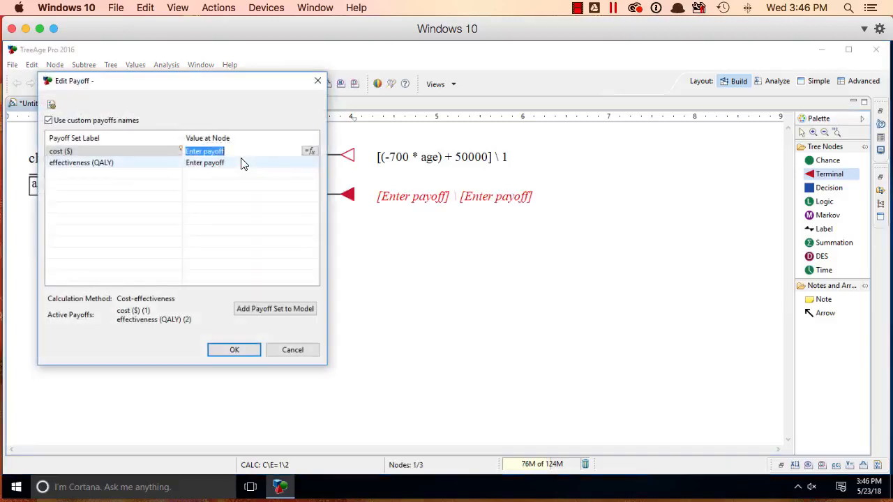
pyautogui.write('.00')
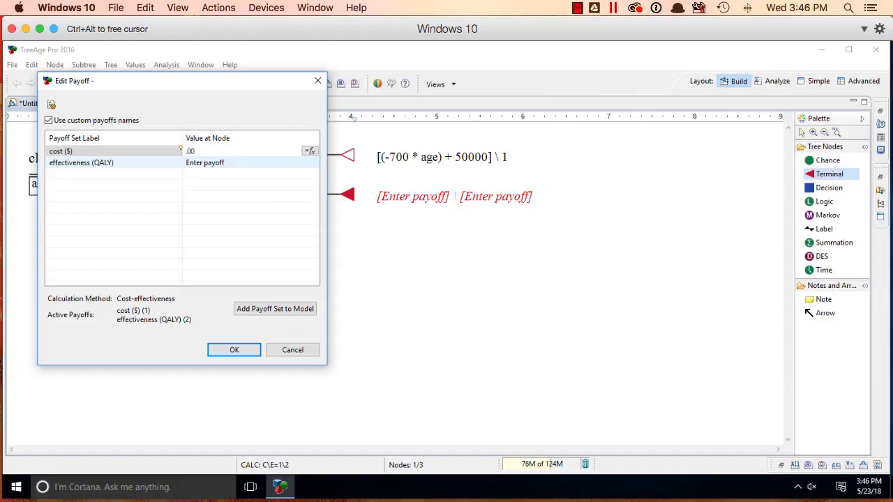
pyautogui.write('001')
pyautogui.click(243, 161)
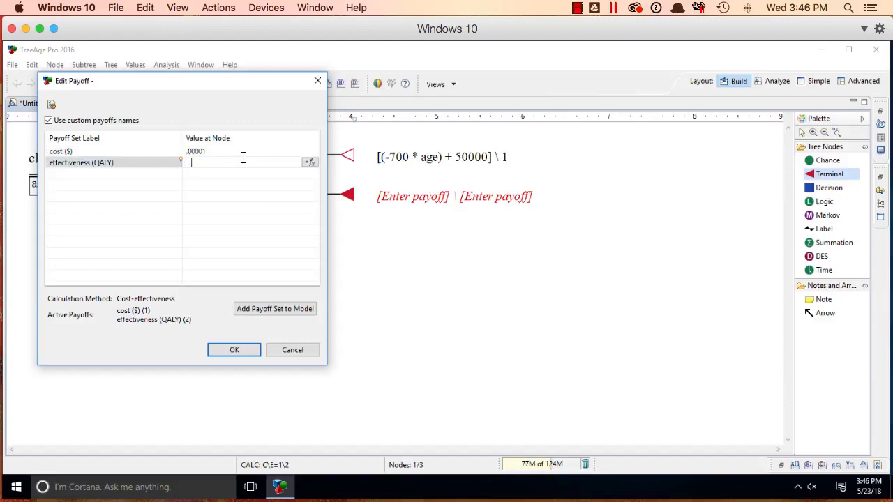
pyautogui.write('.0000')
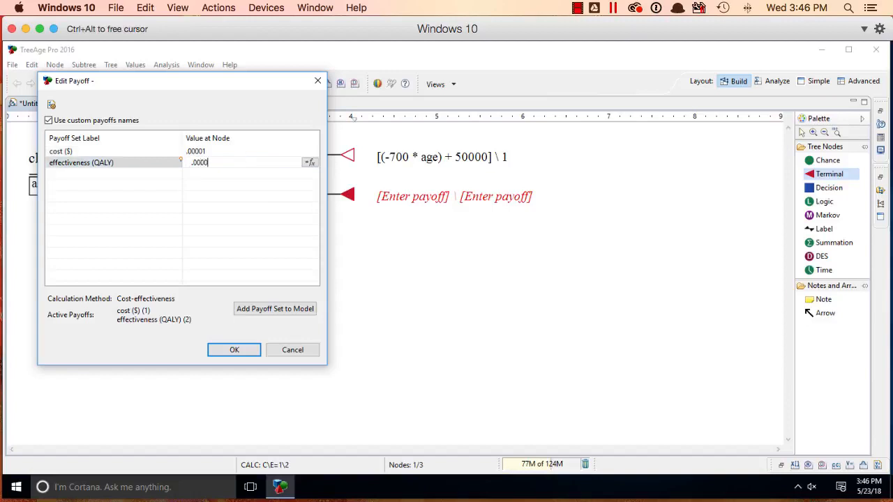
pyautogui.write('1')
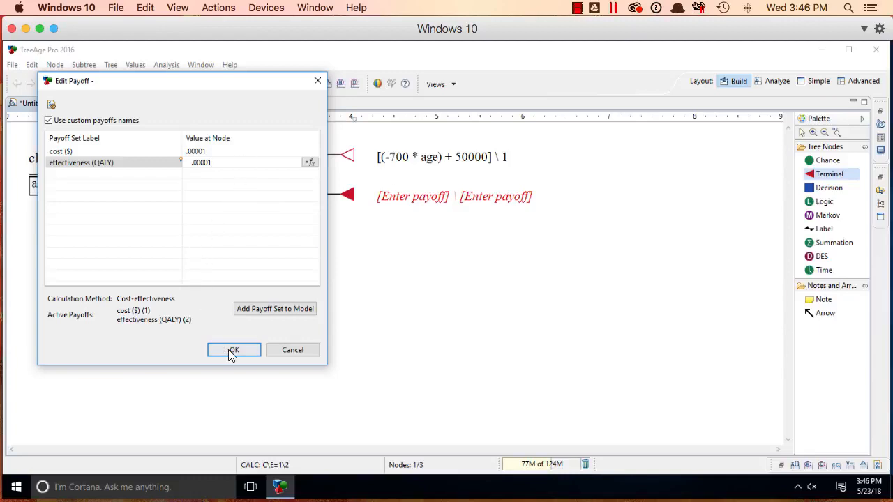
pyautogui.click(234, 350)
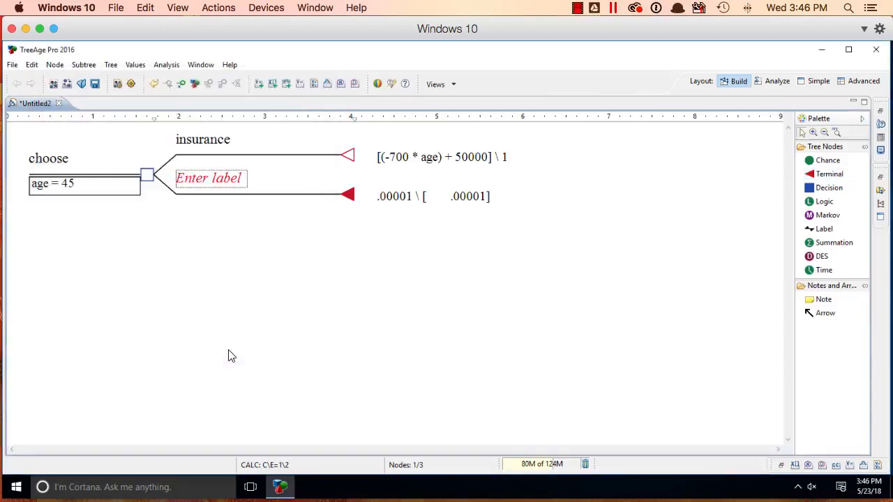
# Step: Label the second terminal node's branch "no insurance"
pyautogui.click(192, 180)
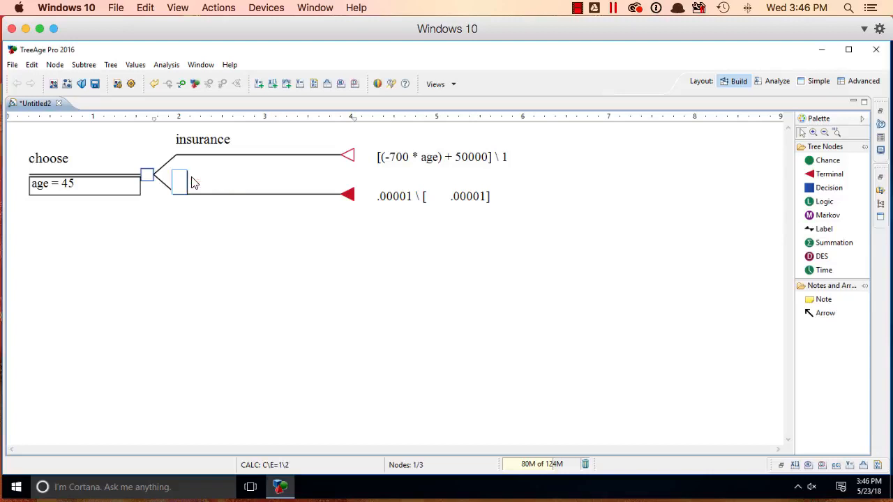
pyautogui.write('no insurance')
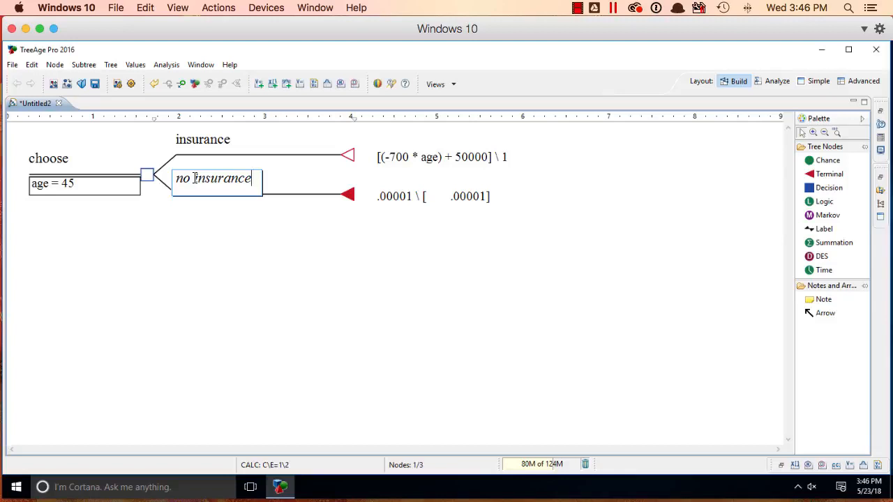
pyautogui.press('Return')
pyautogui.click(532, 293)
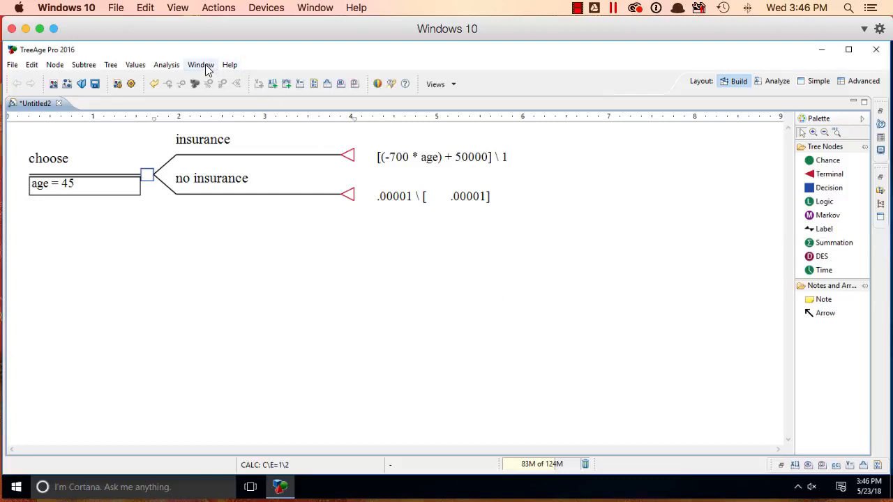
# Step: Run a cost-effectiveness analysis at the choose decision node
pyautogui.click(147, 175)
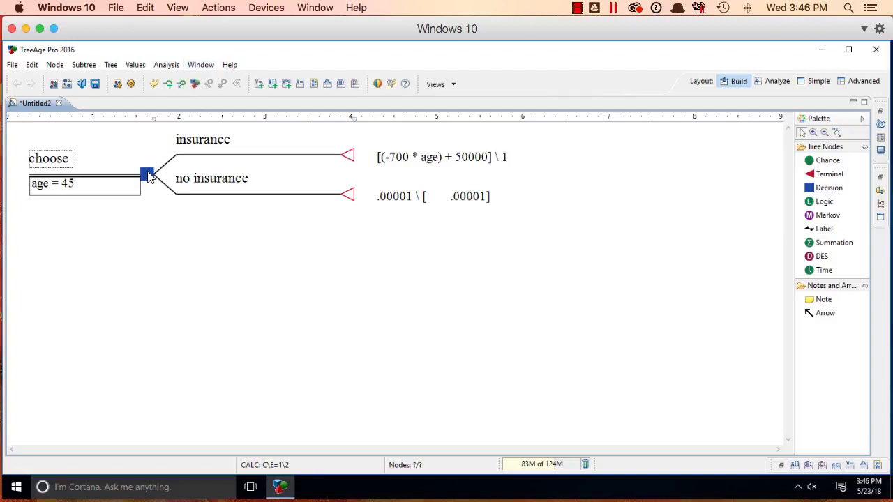
pyautogui.click(170, 66)
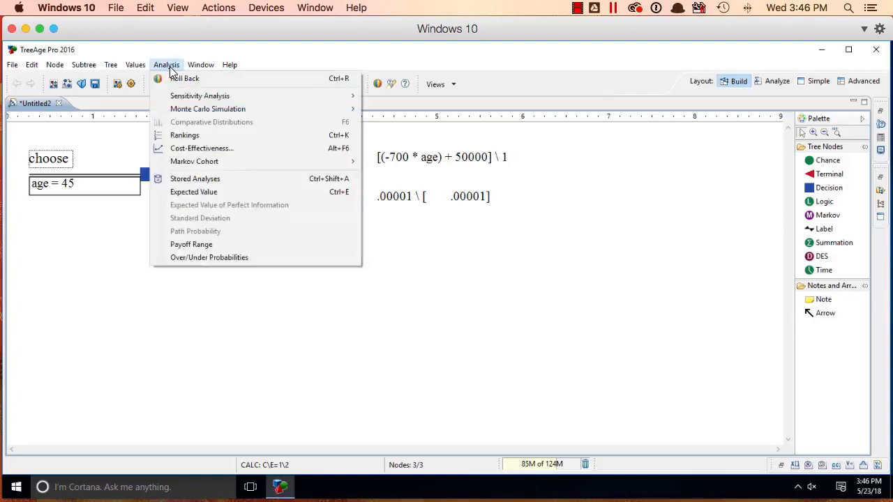
pyautogui.click(197, 150)
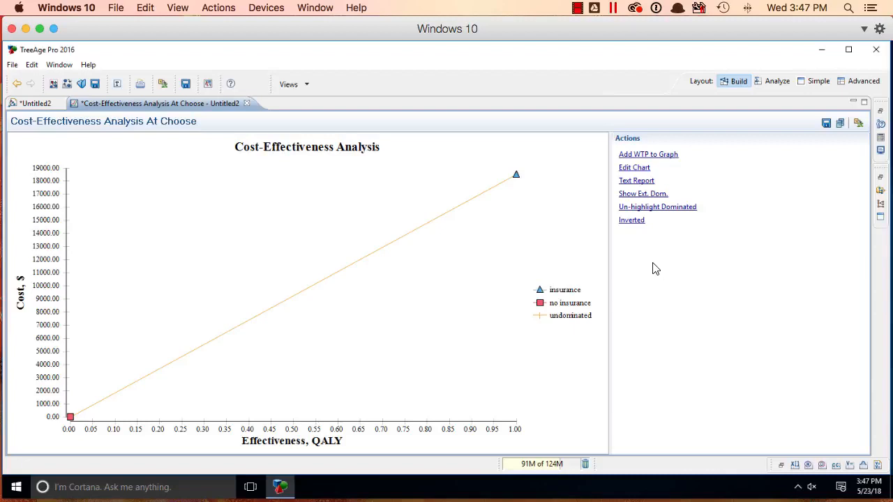
# Step: Return to the Untitled2 tree and generate the cost-effectiveness rankings for the choose node
pyautogui.click(28, 104)
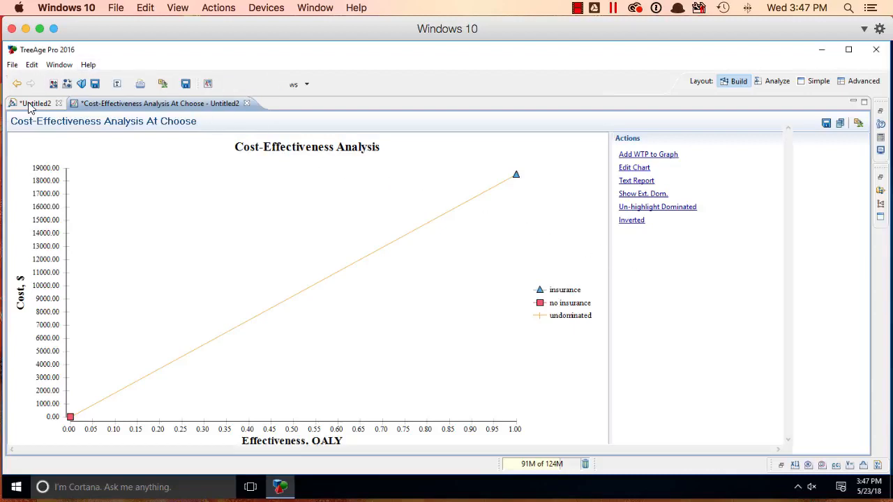
pyautogui.click(168, 65)
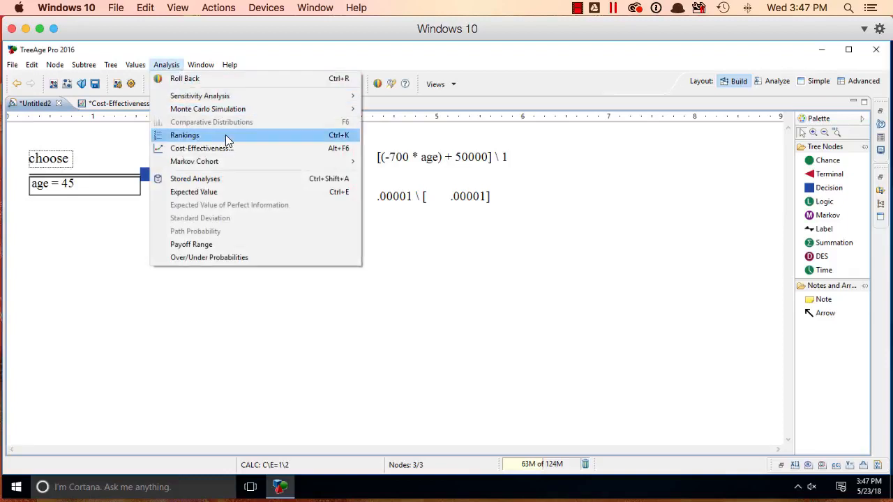
pyautogui.click(225, 135)
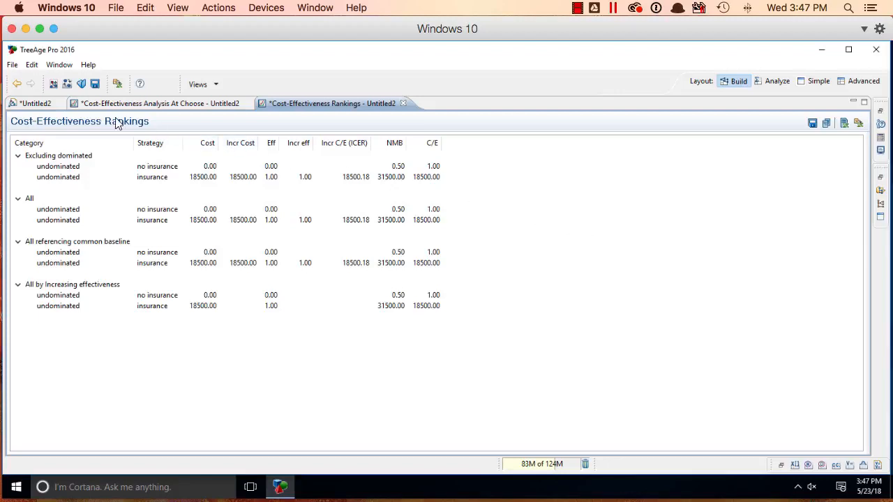
# Step: Roll back the Untitled2 tree to examine the preferred strategy and its payoffs, and turn the roll back off again
pyautogui.click(27, 104)
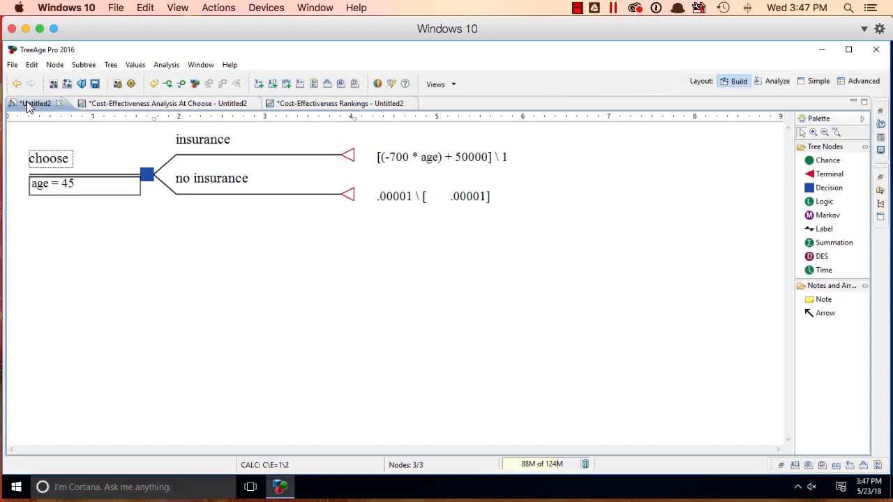
pyautogui.click(176, 67)
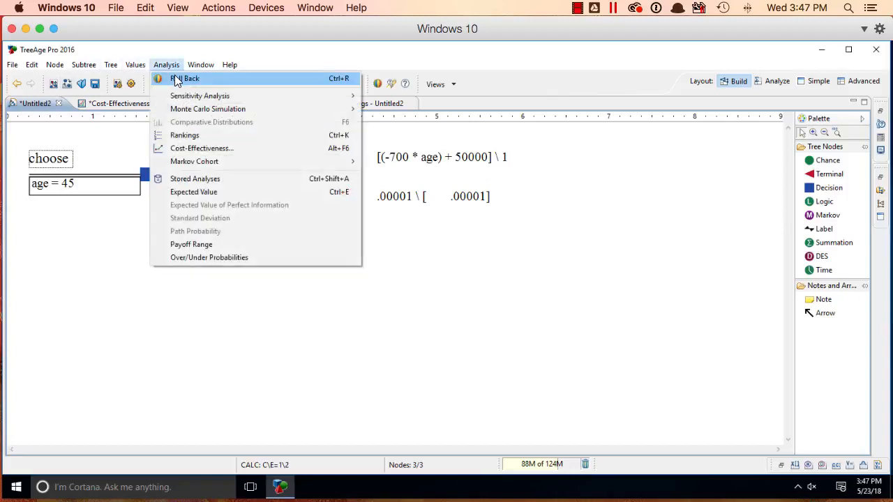
pyautogui.click(176, 79)
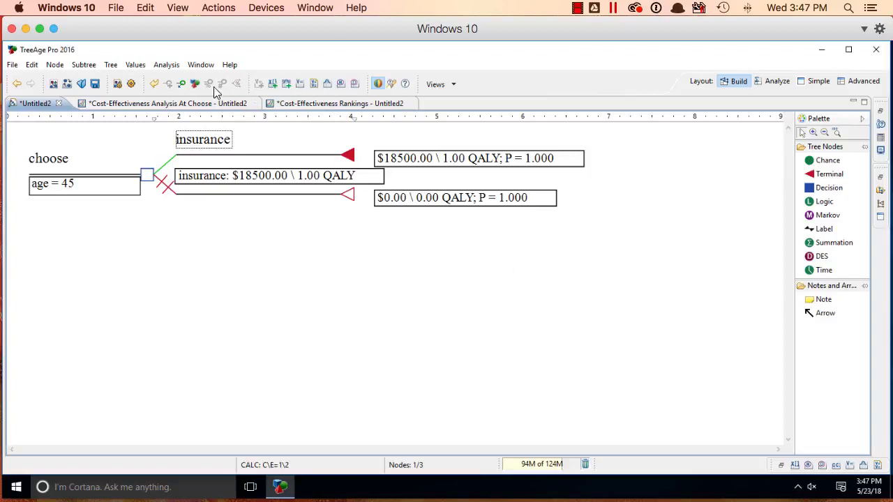
pyautogui.click(165, 67)
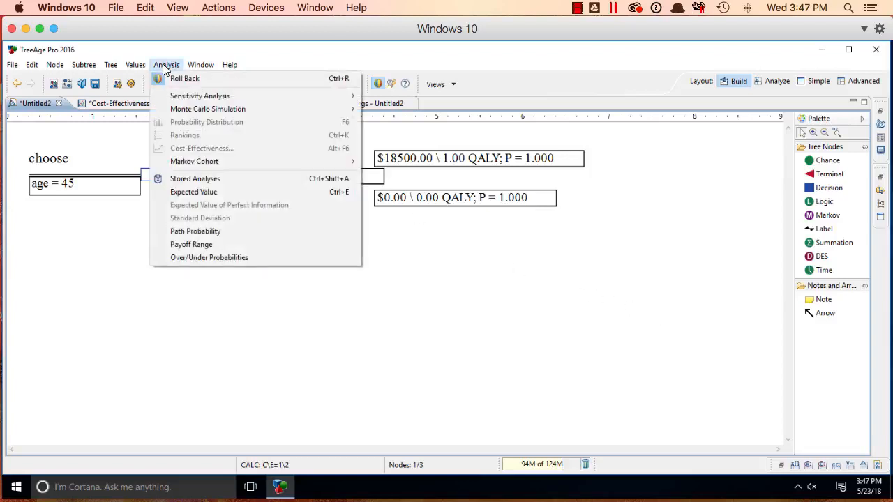
pyautogui.click(263, 79)
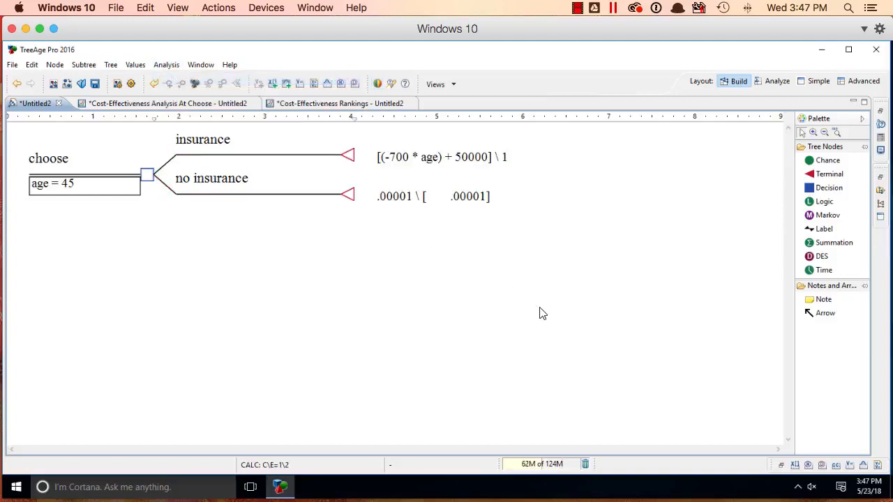
# Step: Set up a one-way sensitivity analysis on age with a low value of 25, a high value of 65 and 8 intervals
pyautogui.click(165, 66)
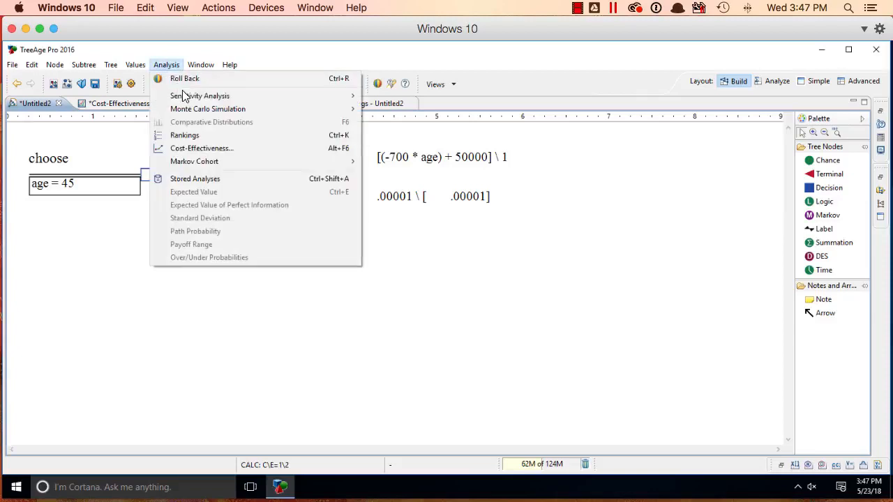
pyautogui.moveTo(186, 97)
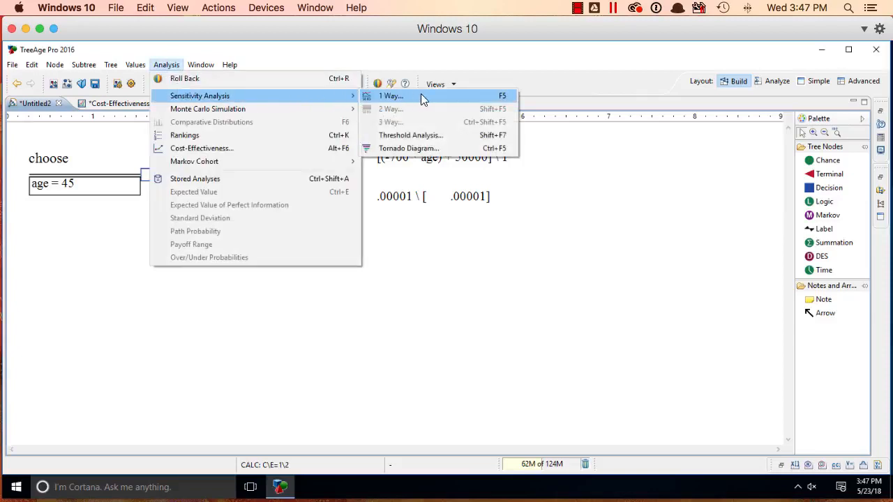
pyautogui.click(484, 97)
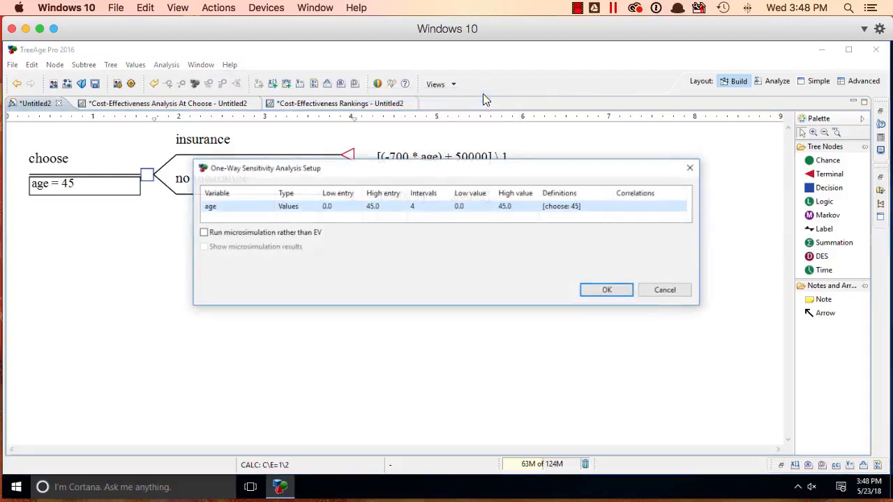
pyautogui.click(334, 206)
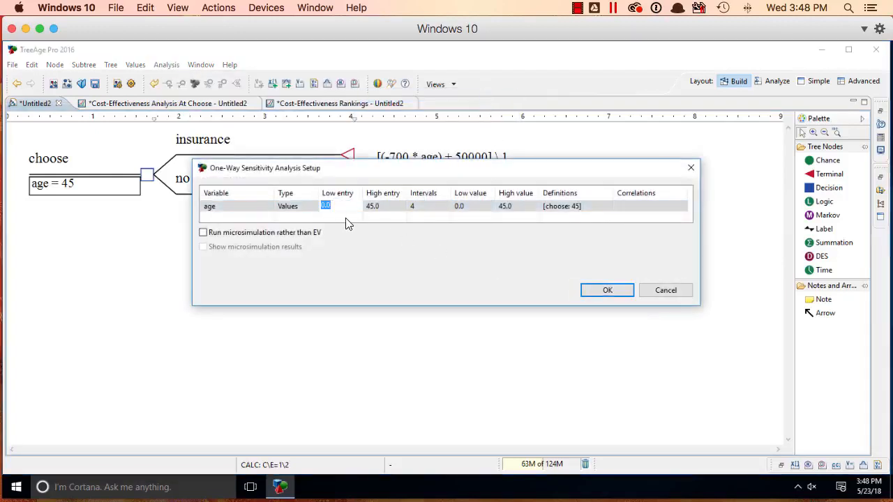
pyautogui.write('25')
pyautogui.click(380, 205)
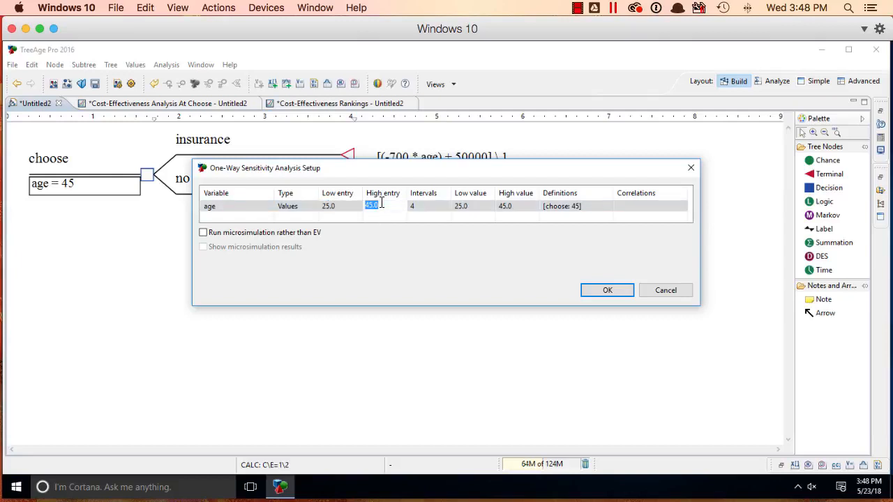
pyautogui.write('65')
pyautogui.click(433, 209)
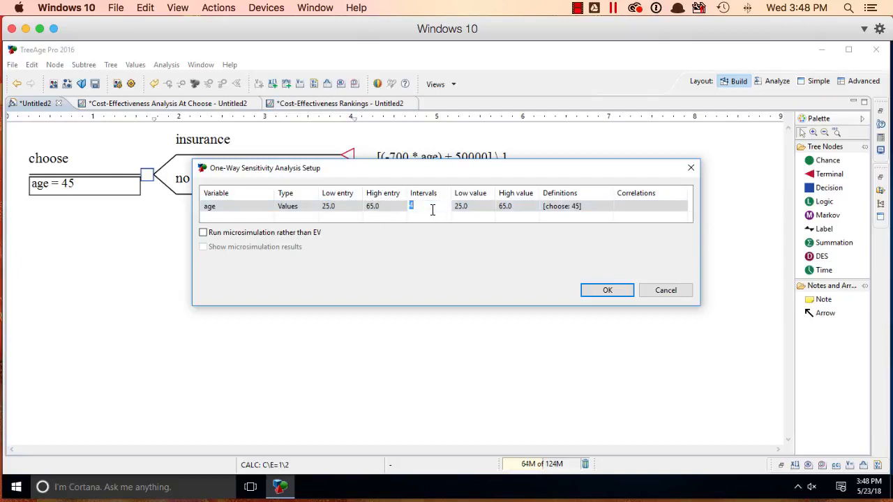
pyautogui.write('8')
# Step: Run the sensitivity analysis and graph age vs ICER (Incremental C-E) from its results
pyautogui.click(604, 295)
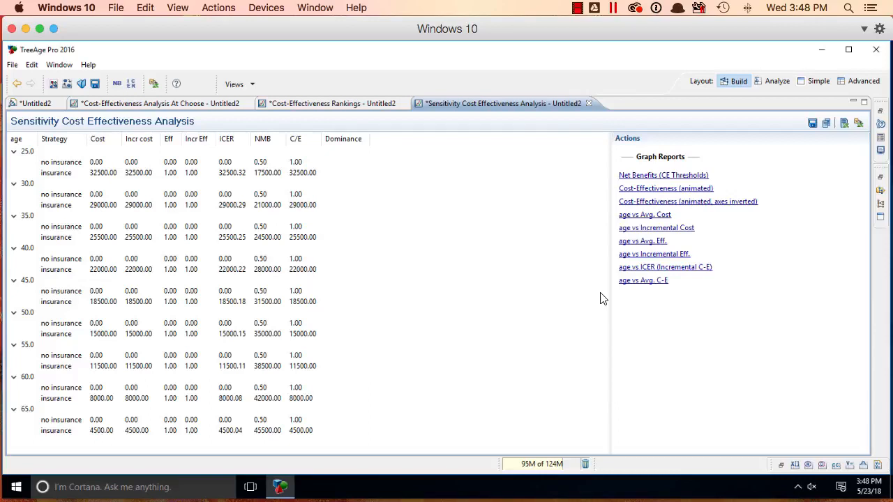
pyautogui.click(700, 270)
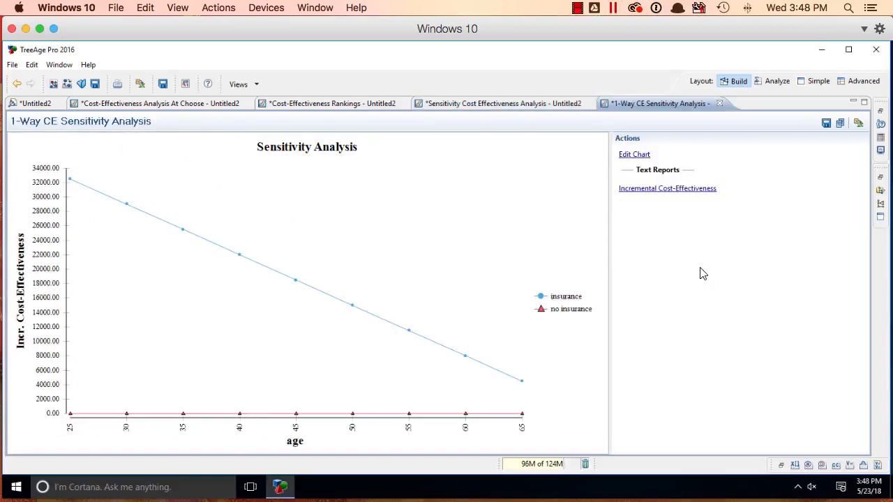